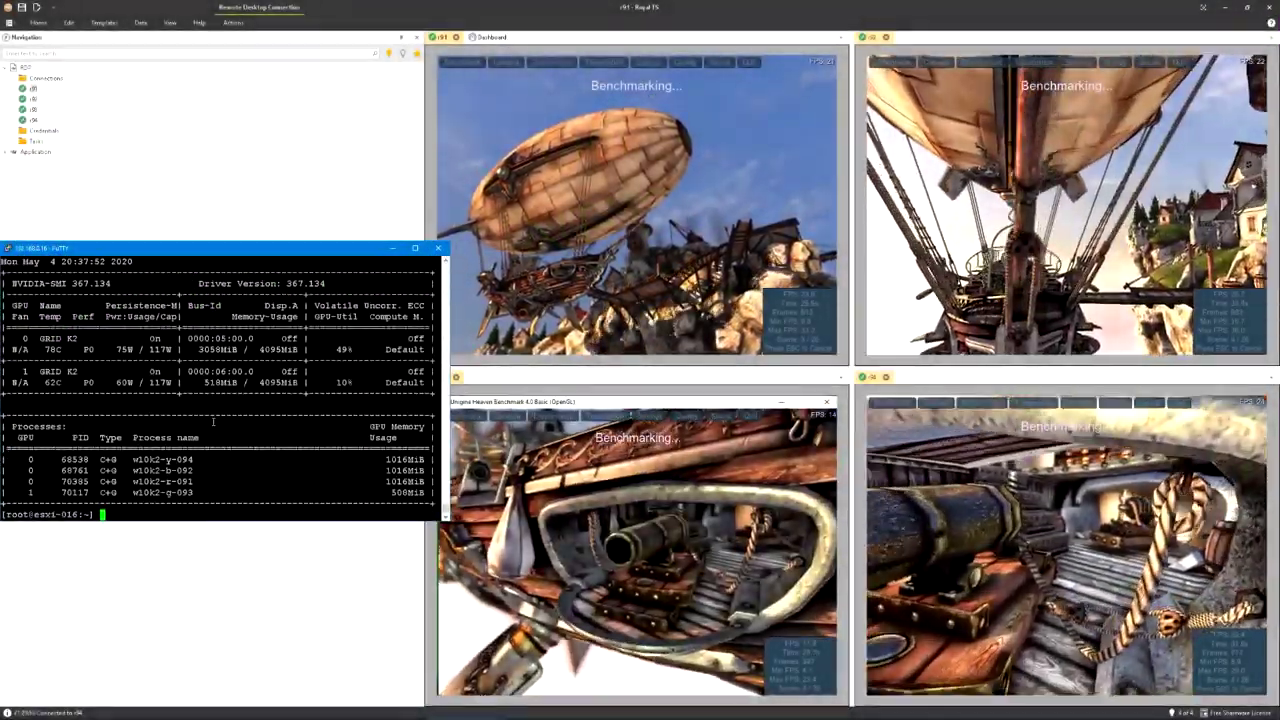
Run nvidia-smi repeatedly on the ESXi host to monitor both GRID K2 GPUs while the Heaven benchmark runs in four sessions.
key("Up")
key("Return")
key("Up")
key("Return")
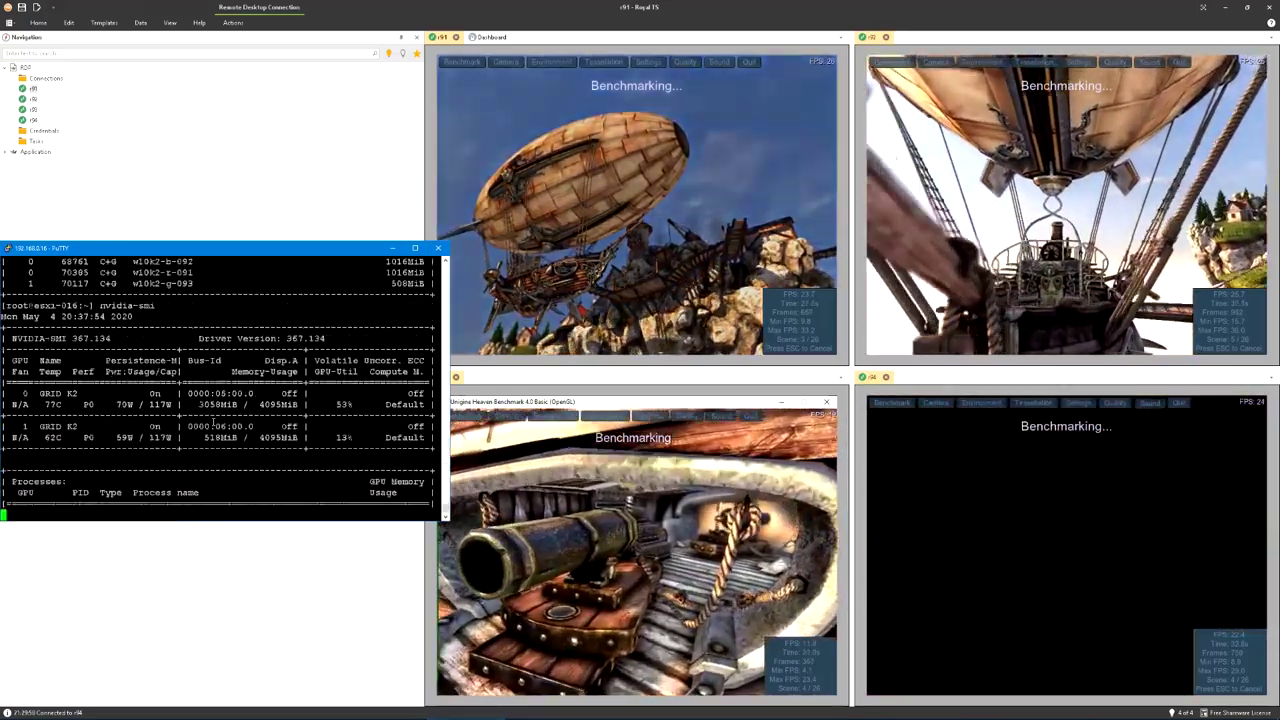
key("Up")
key("Return")
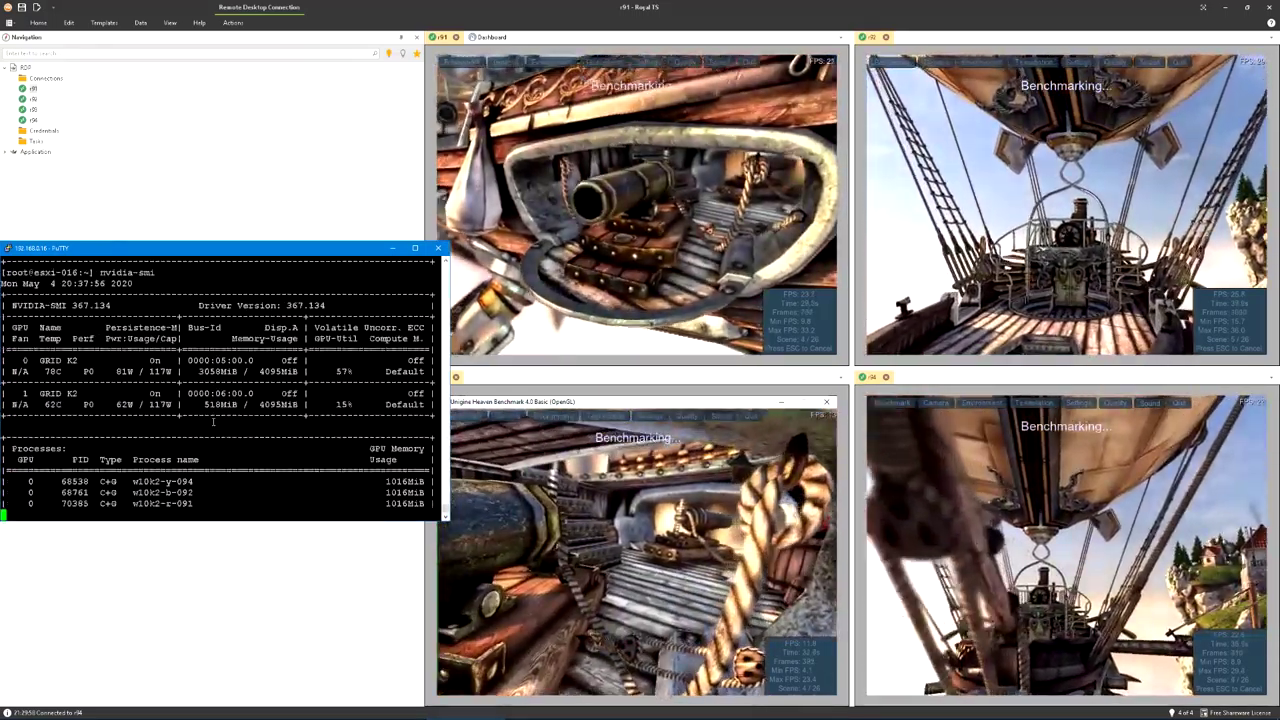
key("Up")
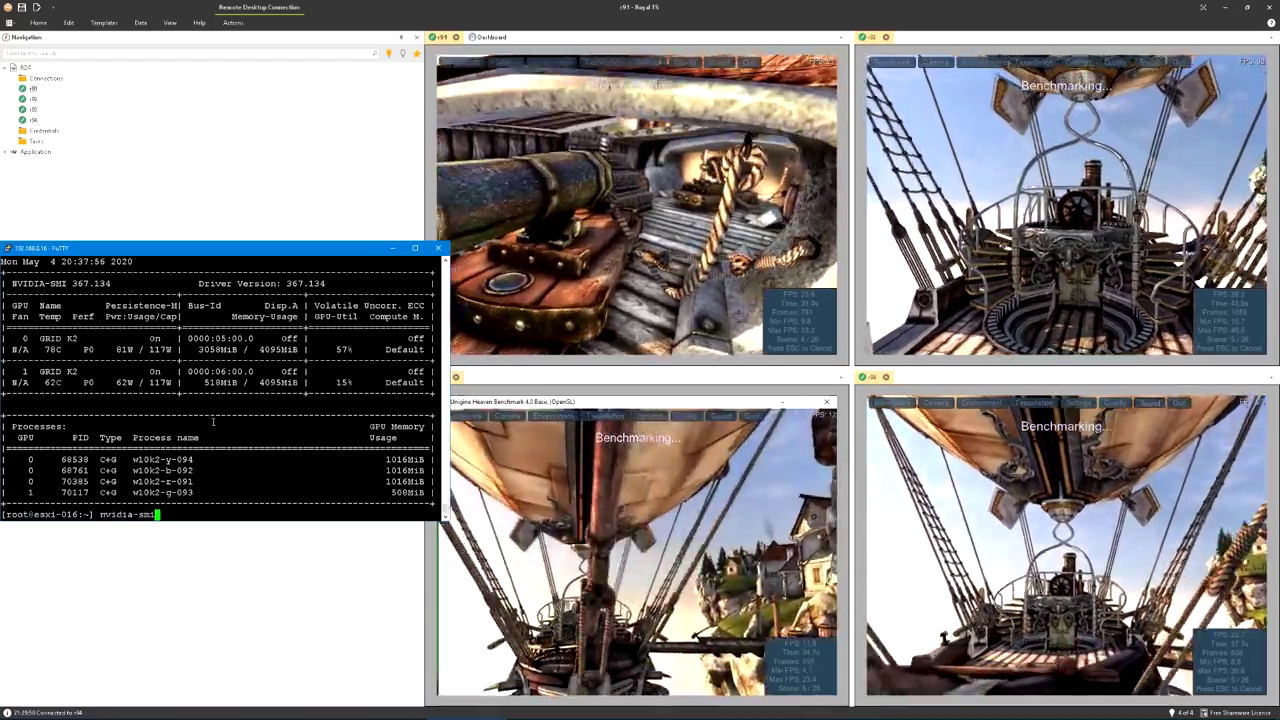
key("Return")
key("Up")
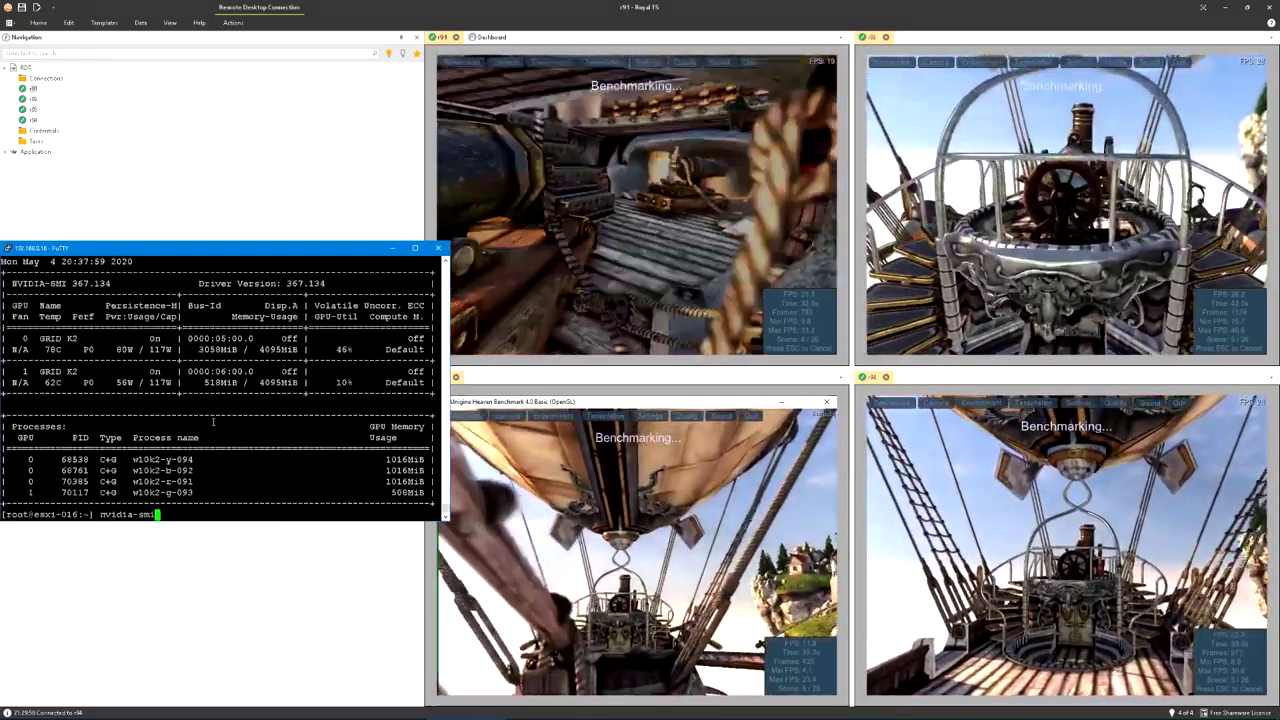
key("Return")
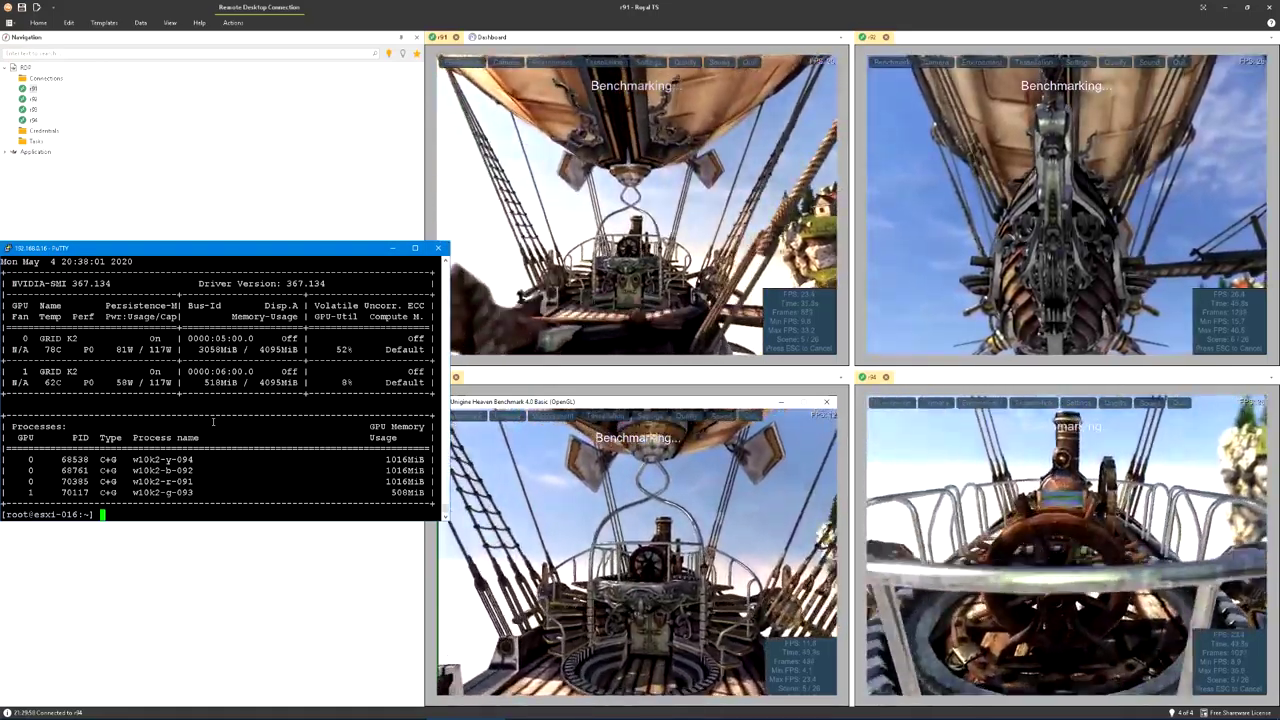
key("Up")
key("Return")
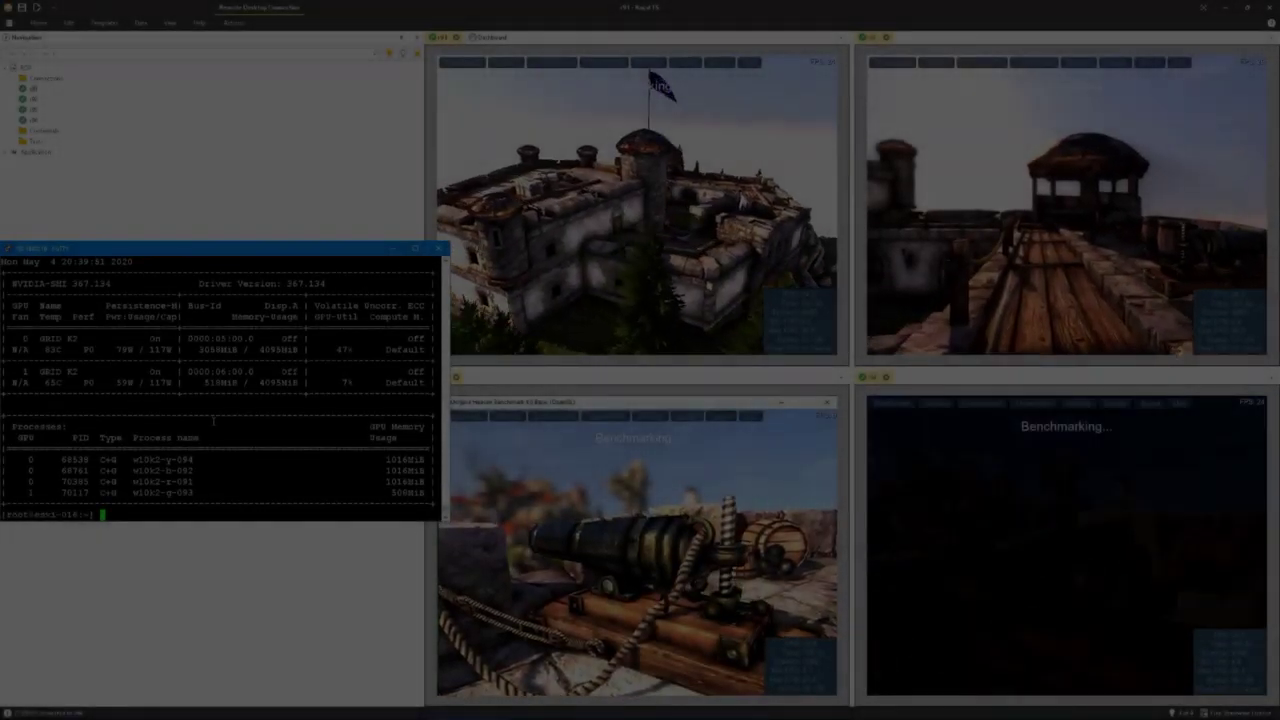
key("Up")
key("Return")
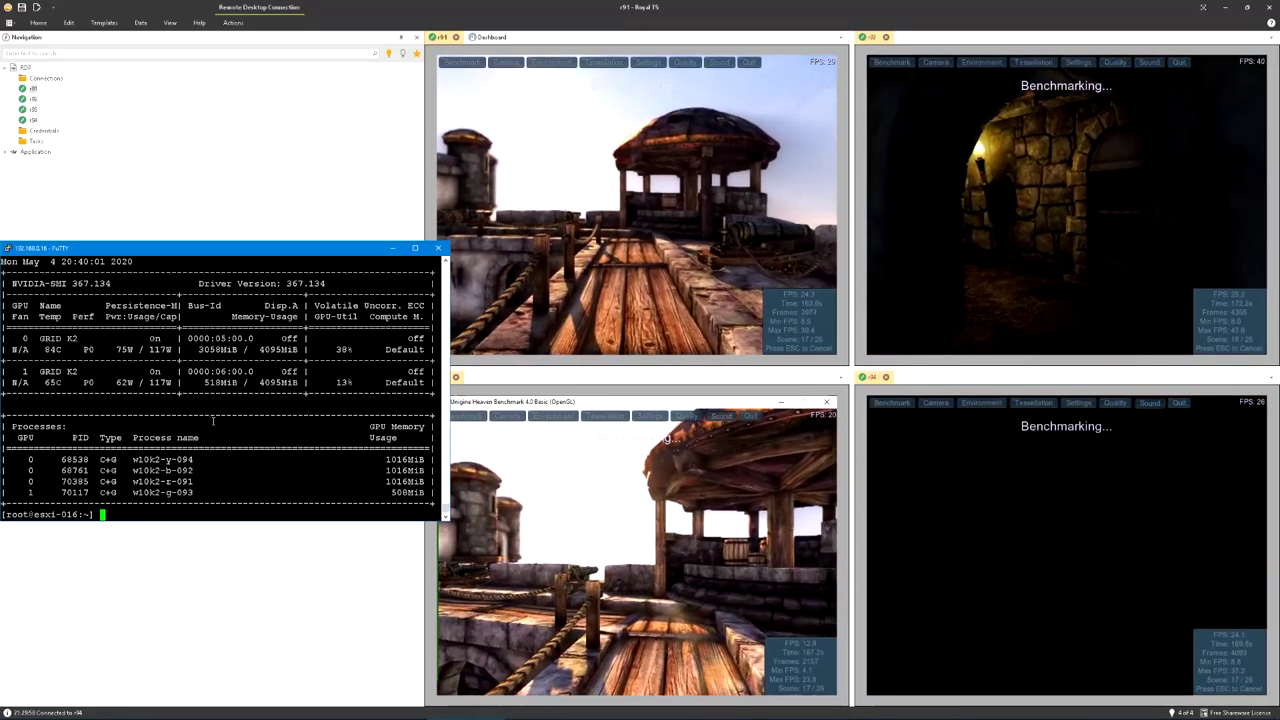
key("Up")
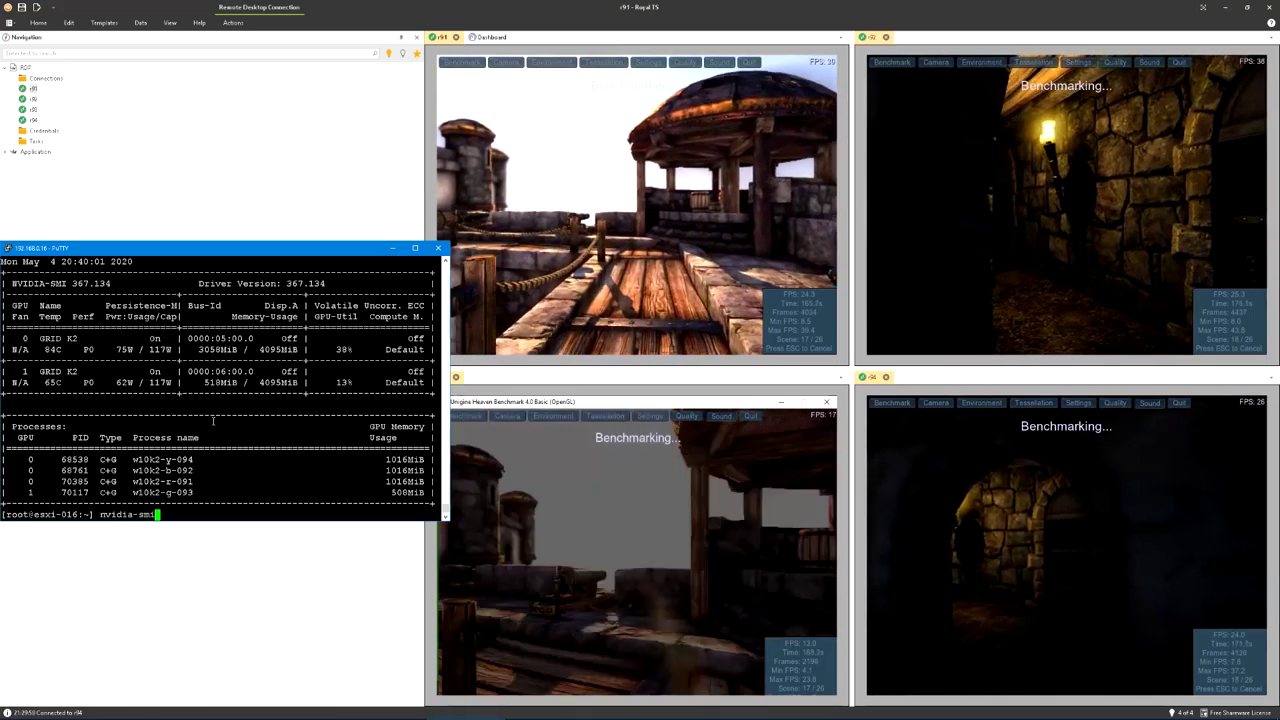
key("Return")
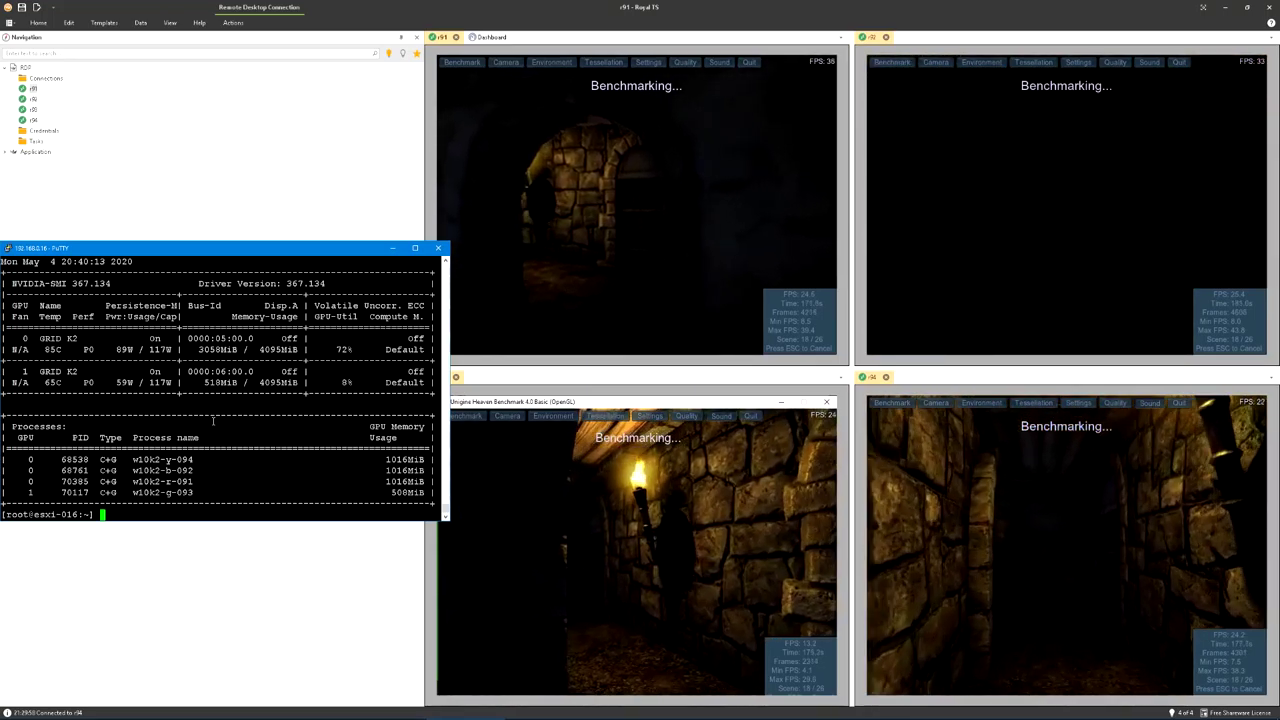
Recheck GPU load with nvidia-smi while only sessions r93 and r94 are still benchmarking.
key("Up")
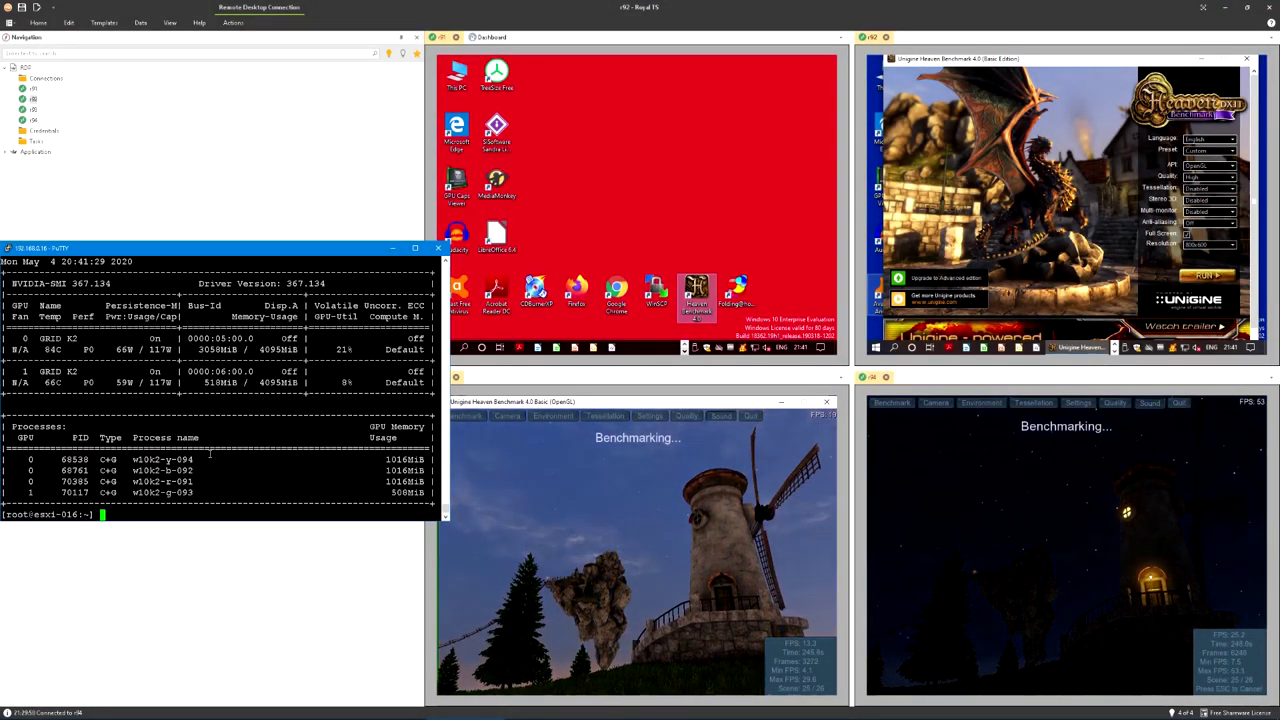
type("nvidia-smi")
key("Return")
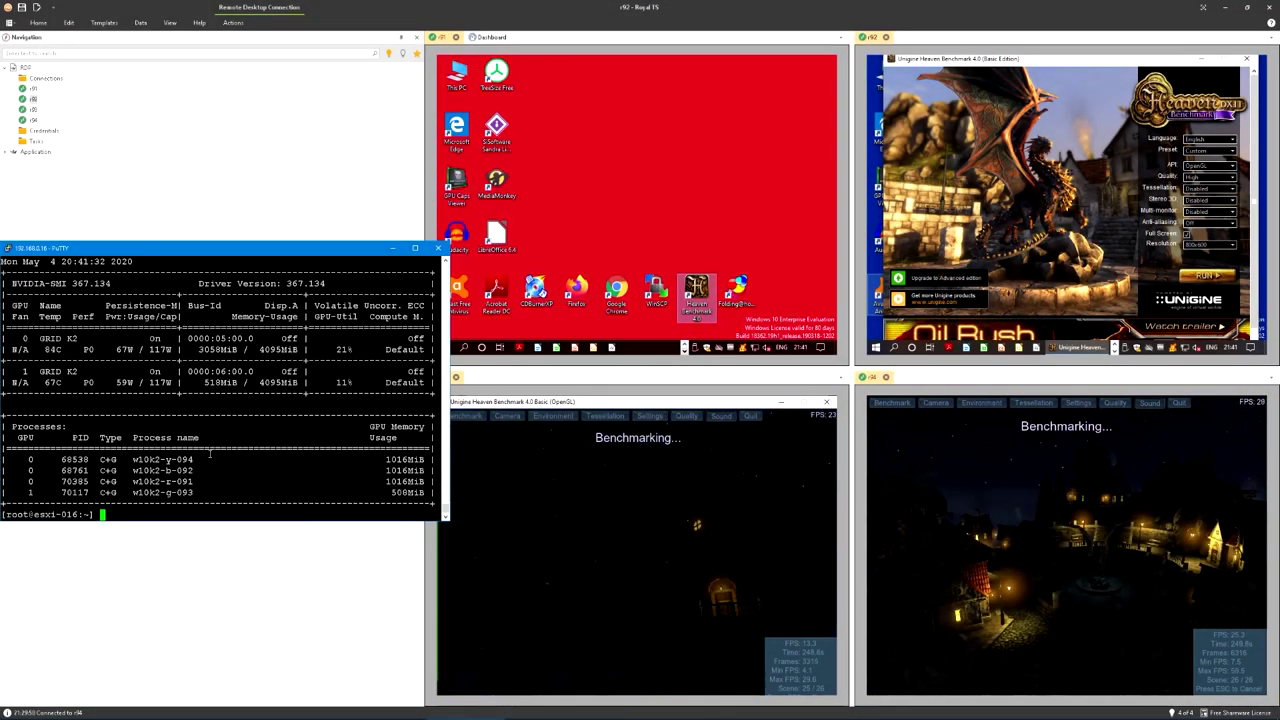
key("Up")
key("Return")
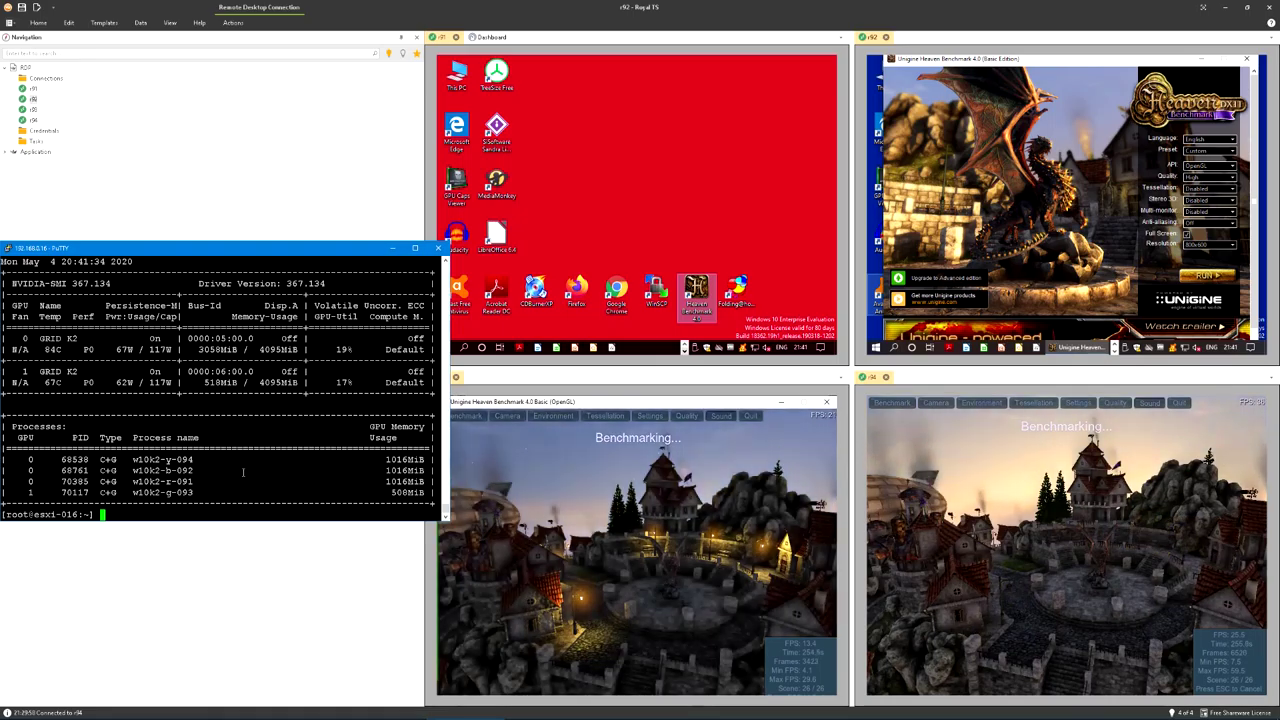
key("Up")
key("Return")
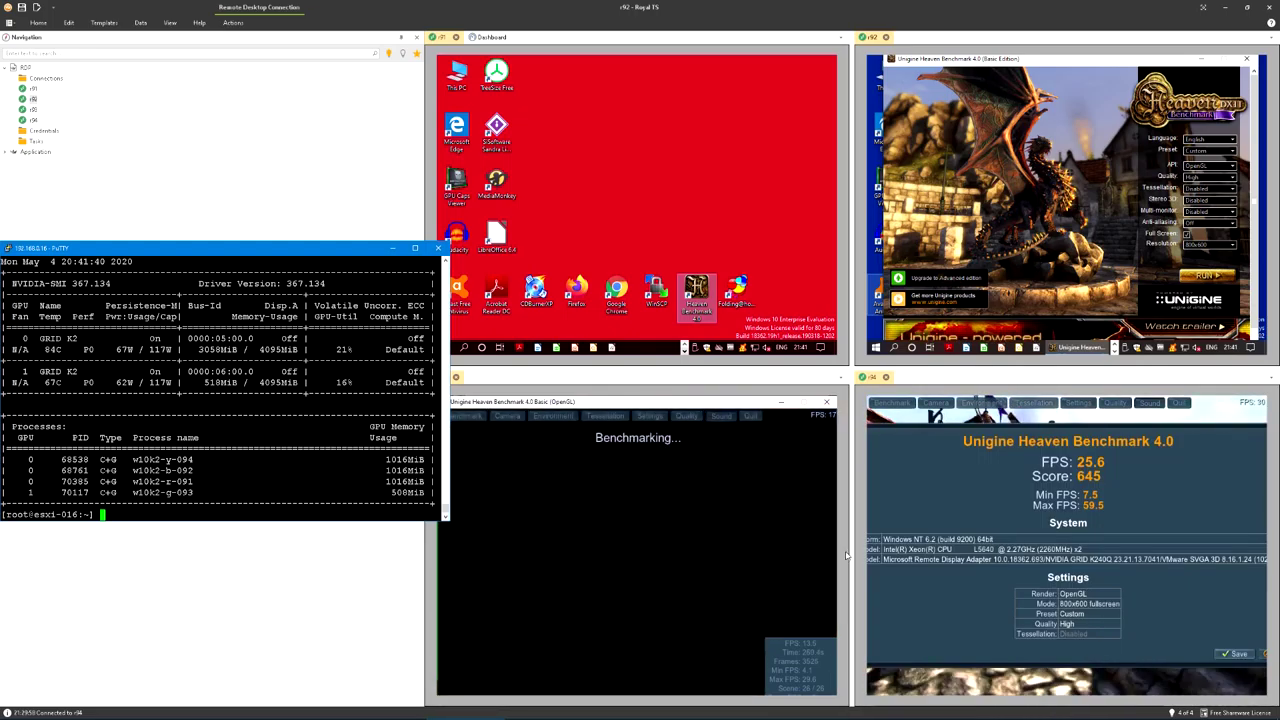
Dismiss the Heaven benchmark results in r94 and r93, and exit Heaven in sessions r93, r94 and r92.
left_click(1264, 655)
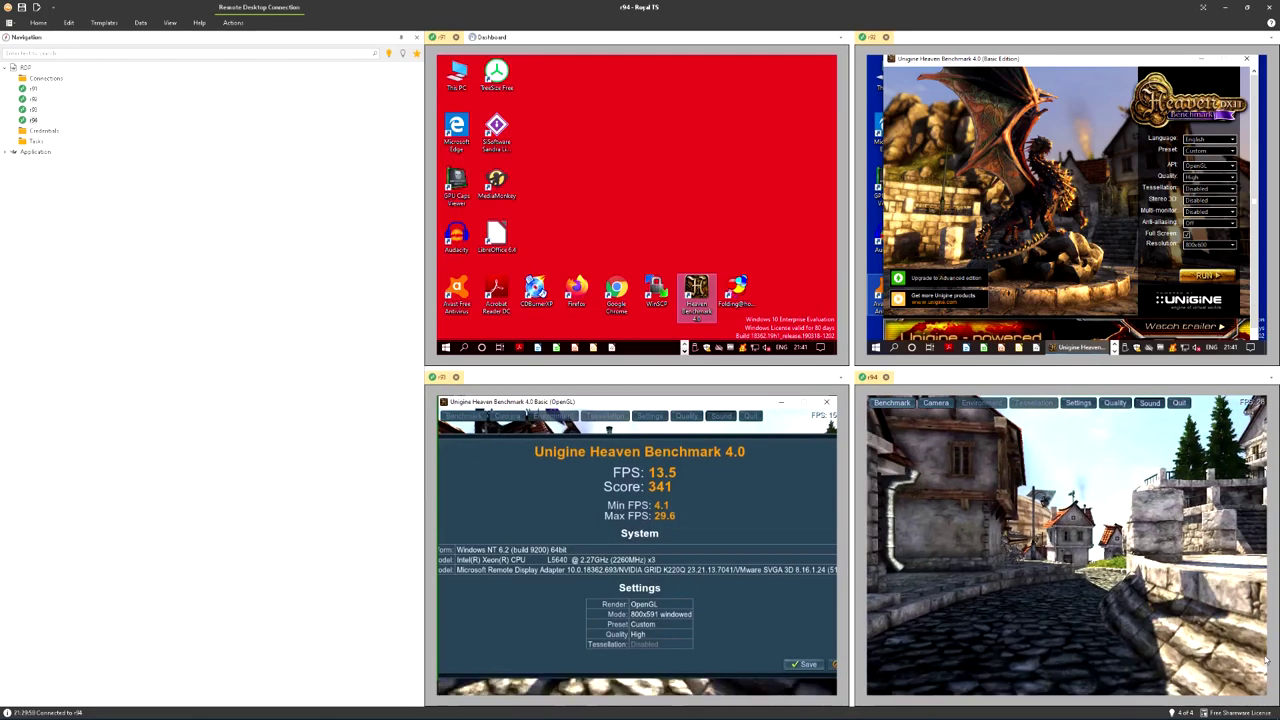
left_click(833, 672)
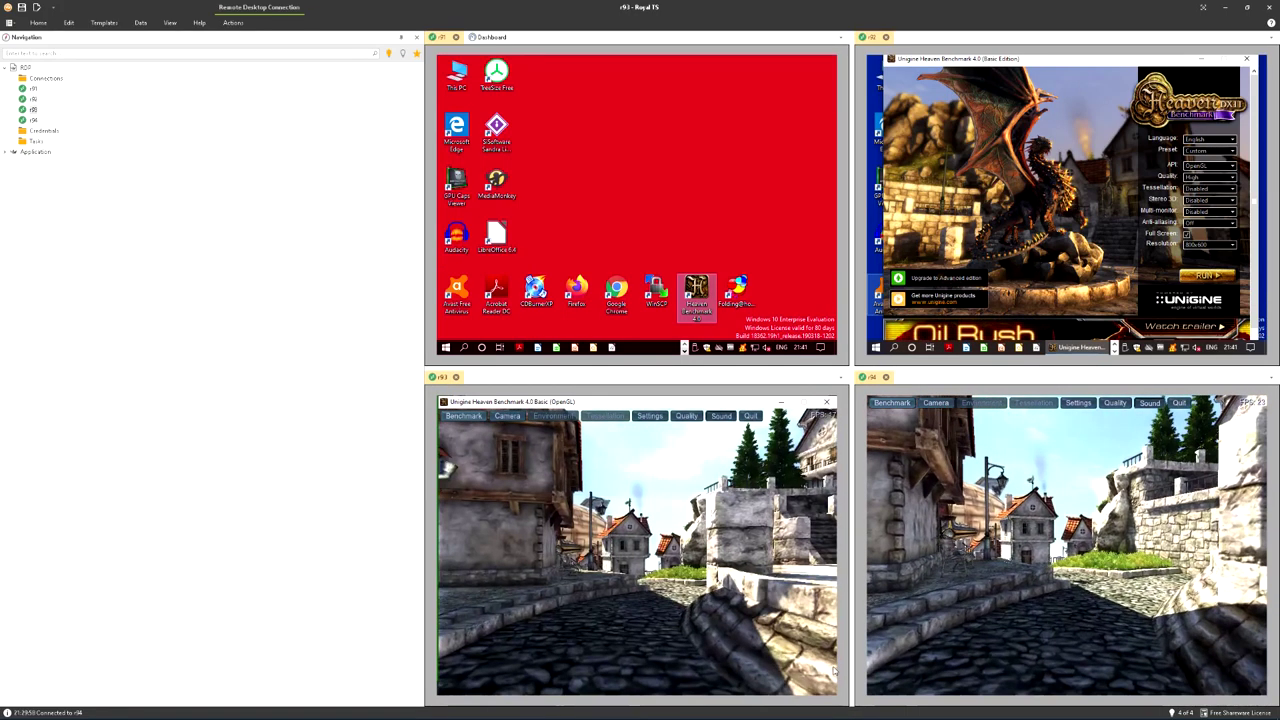
key("Escape")
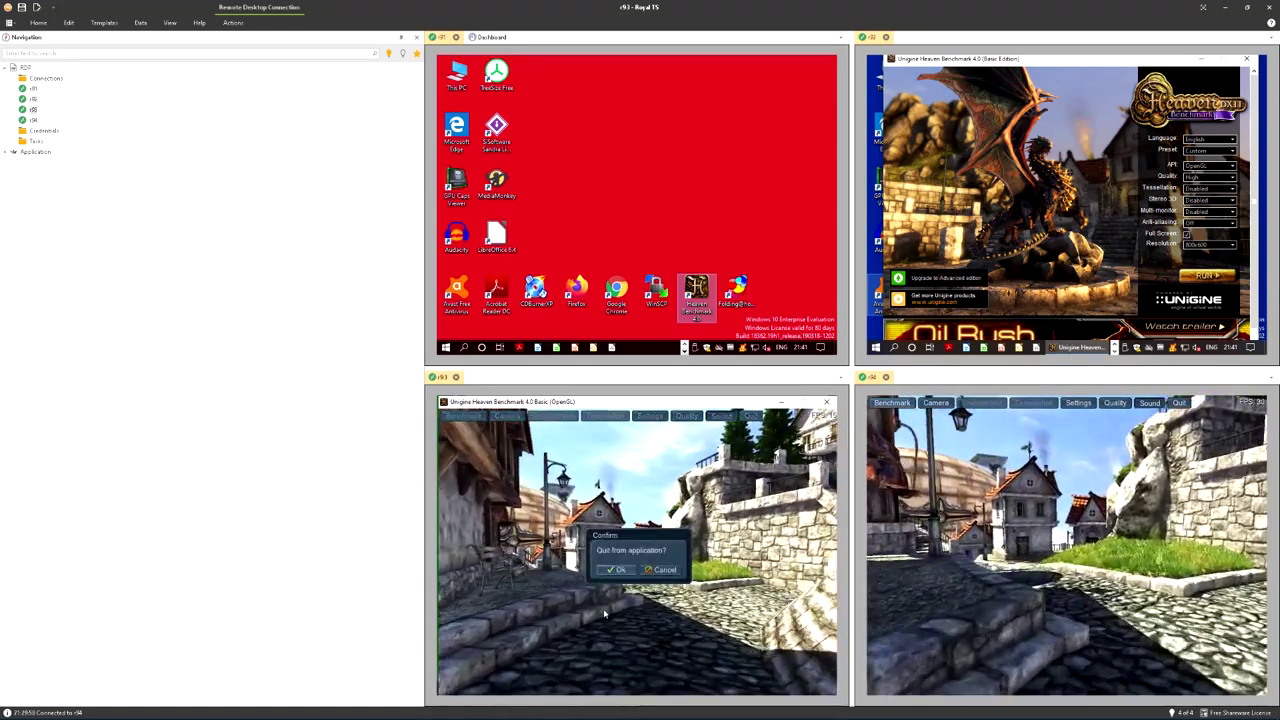
left_click(616, 569)
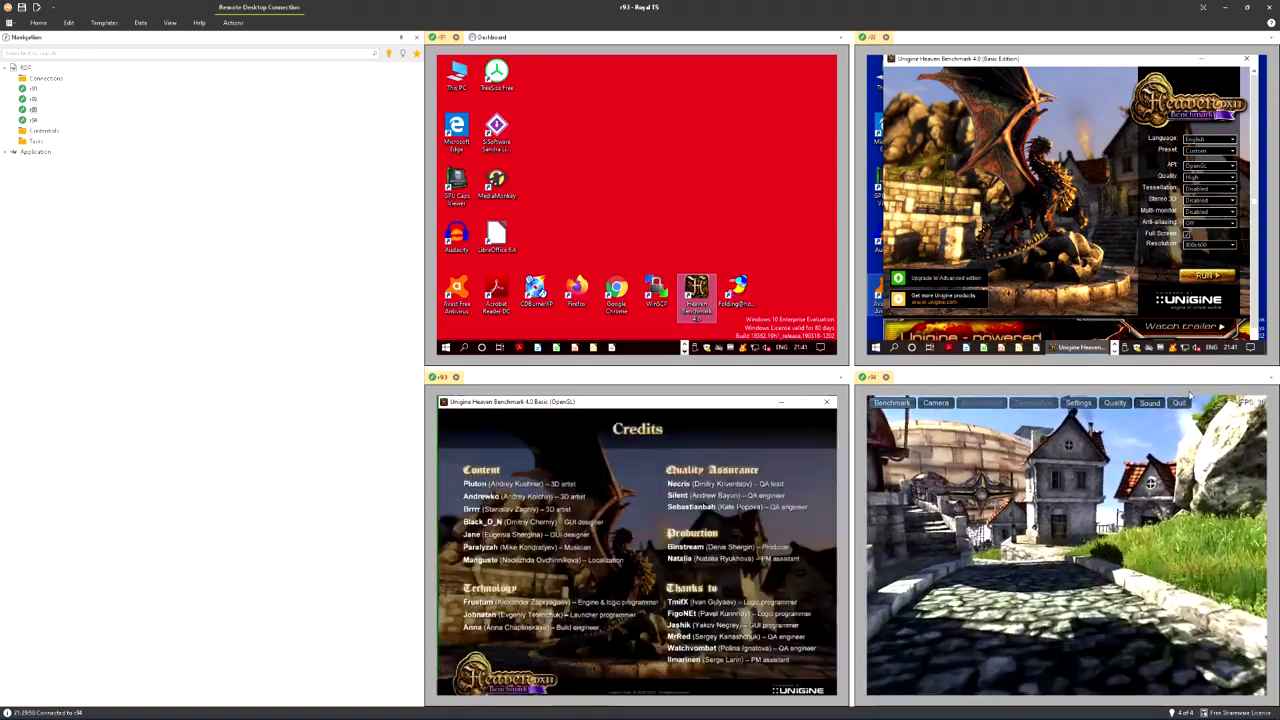
left_click(1180, 402)
left_click(1045, 558)
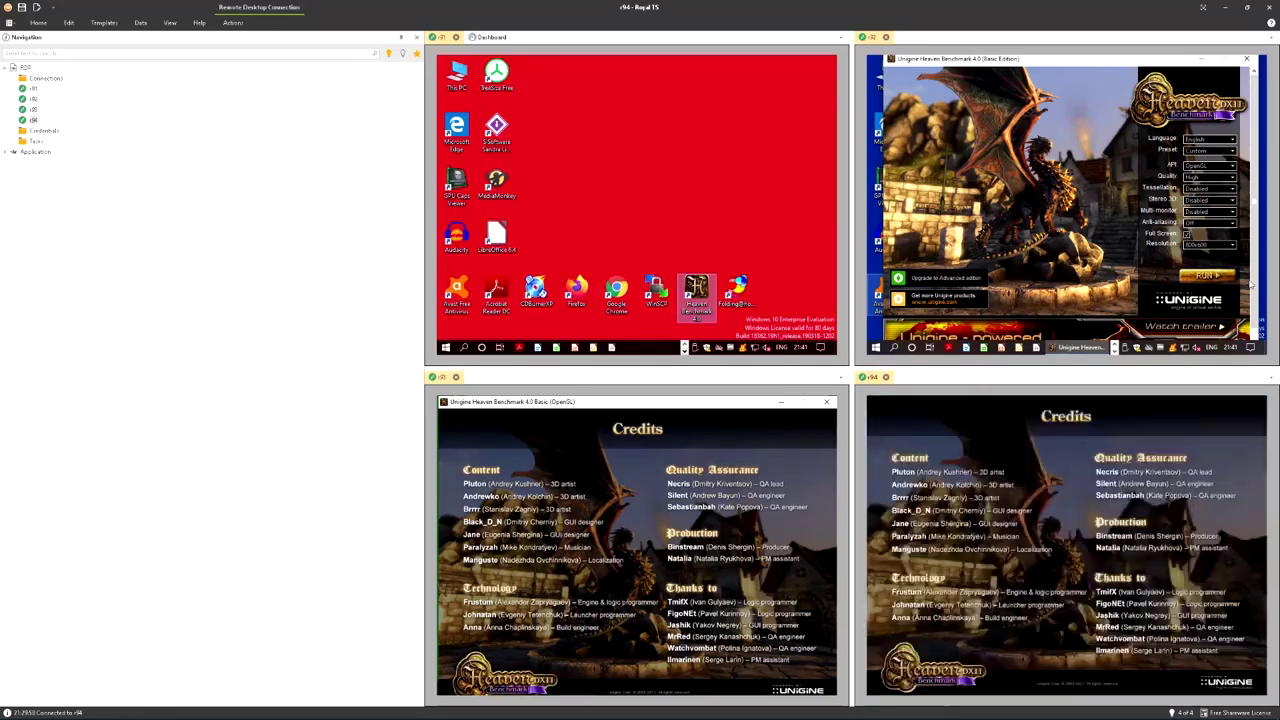
left_click(1246, 58)
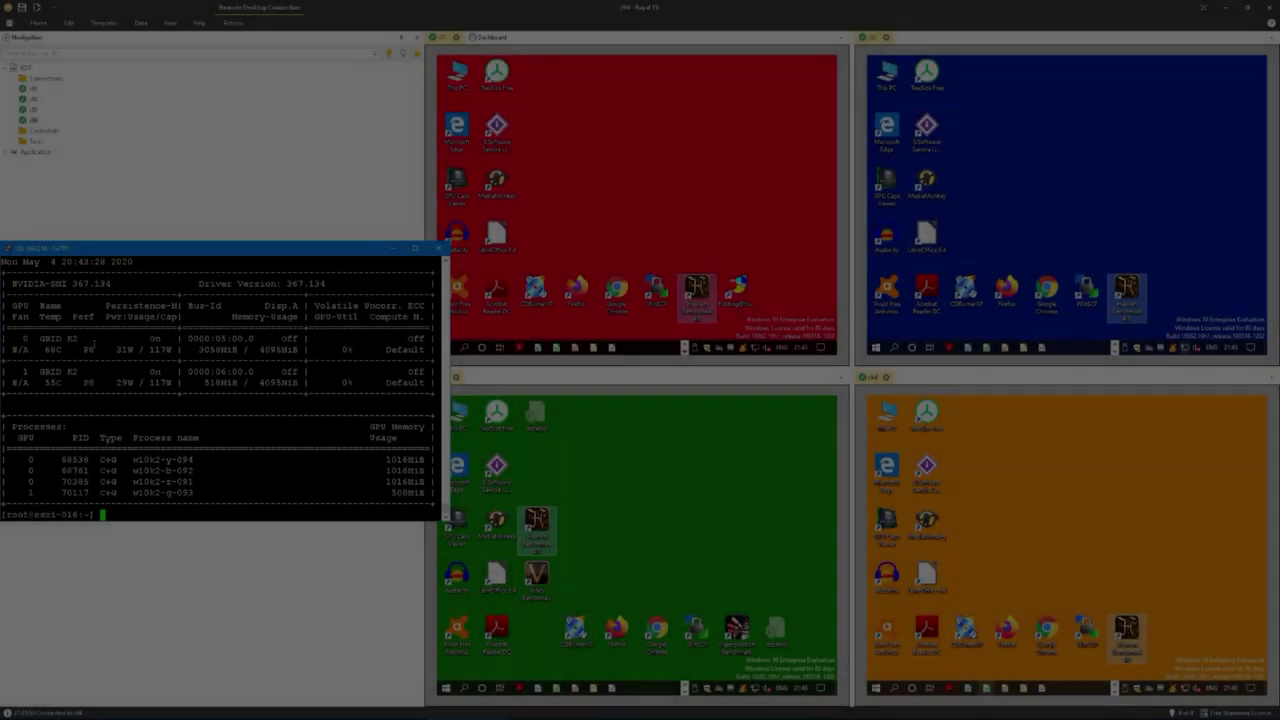
Set the PuTTY terminal font size to 26 point and move the enlarged window up until its prompt is in view.
left_click(7, 248)
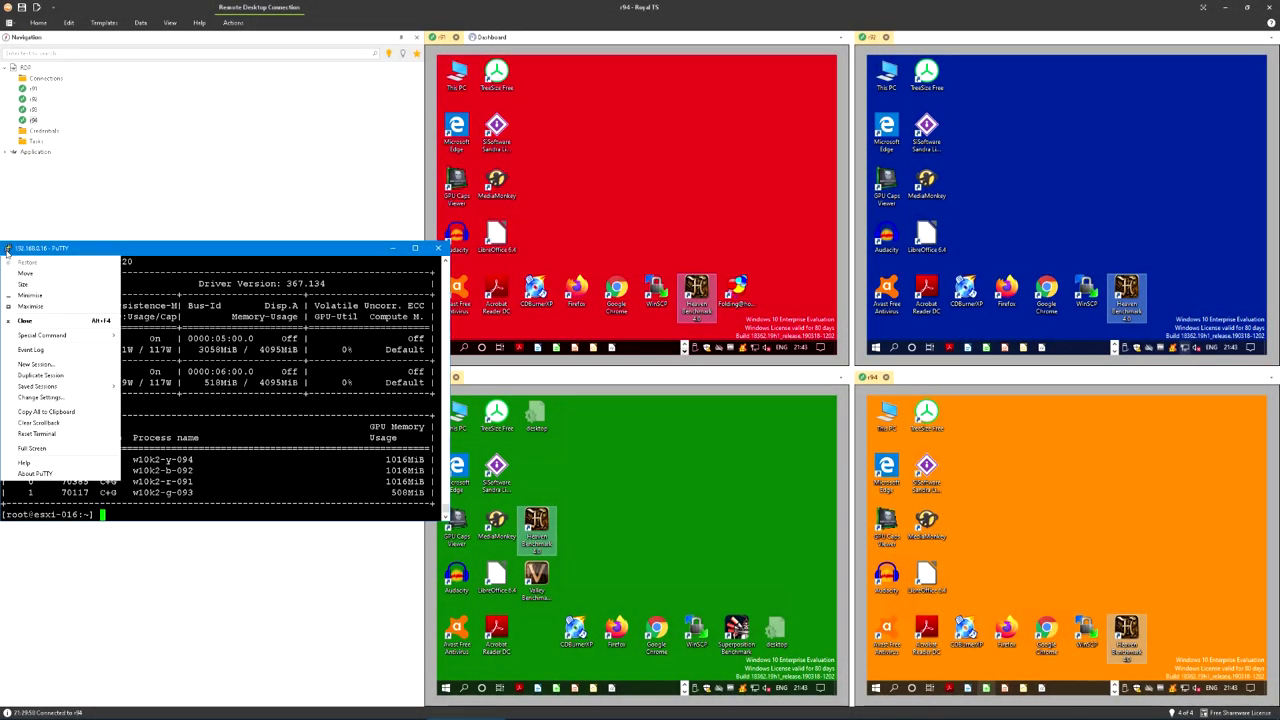
left_click(73, 397)
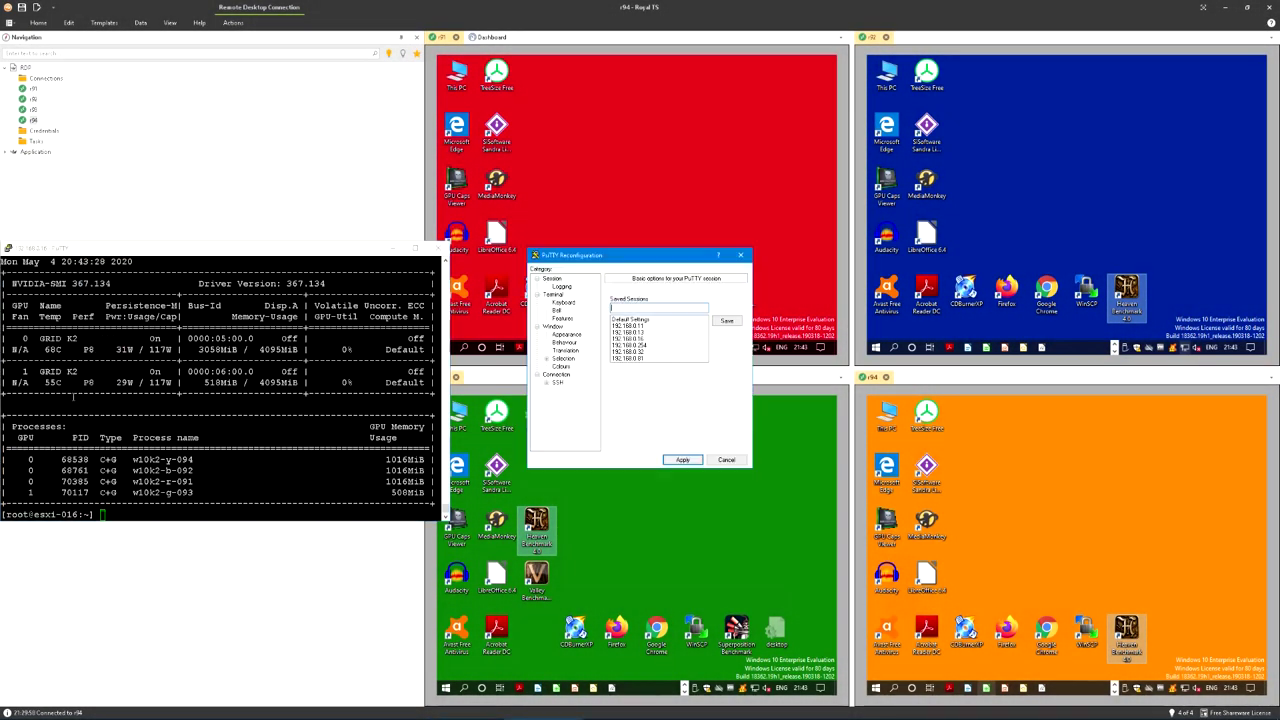
left_click(578, 336)
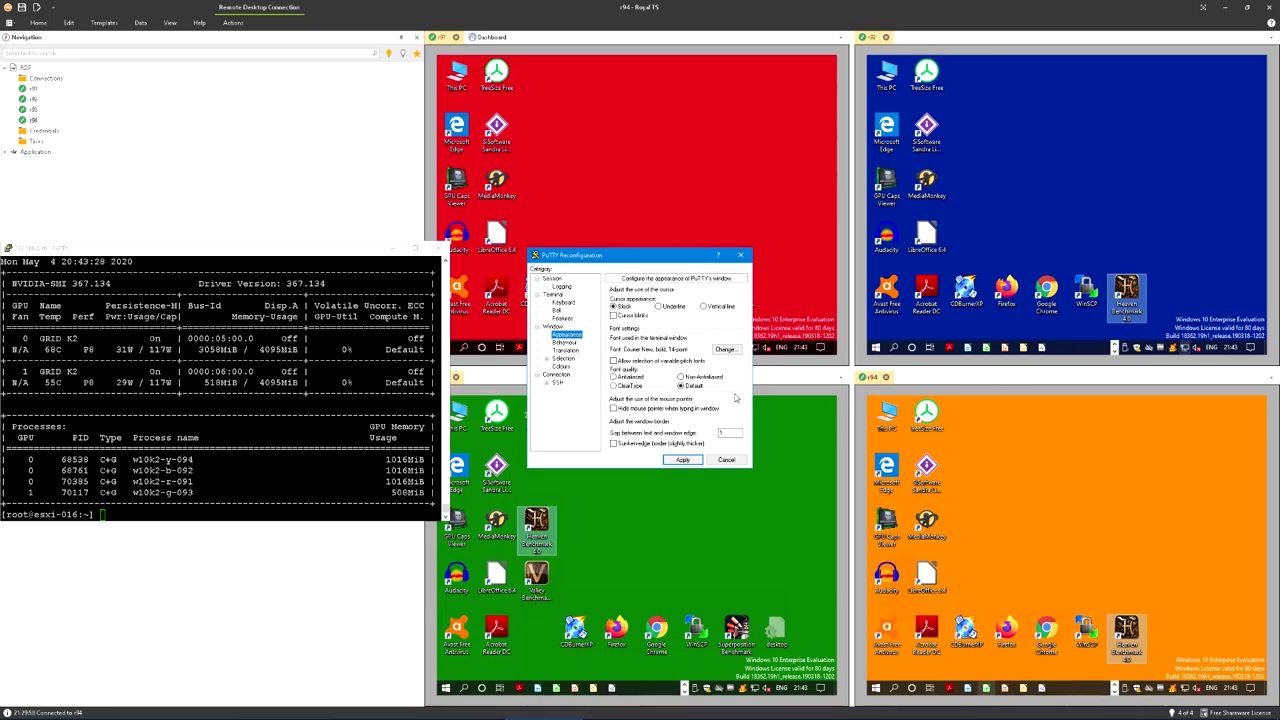
left_click(725, 350)
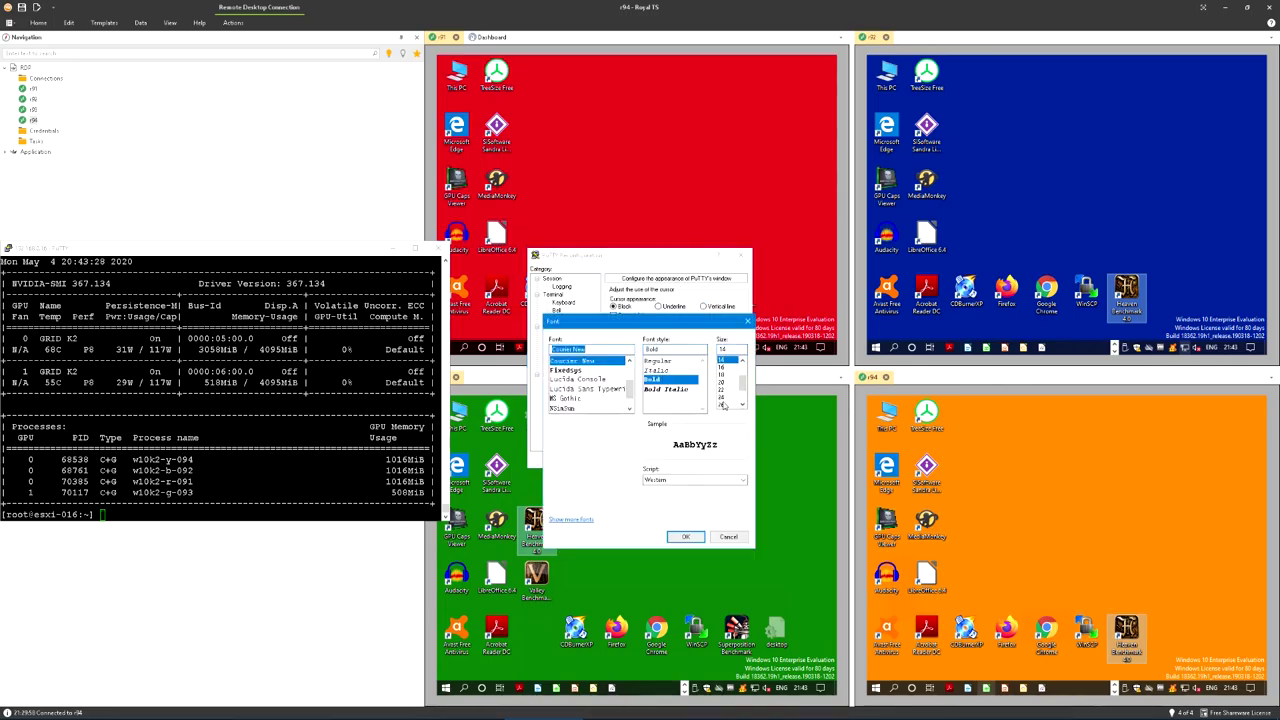
scroll(725, 403, "down", 1)
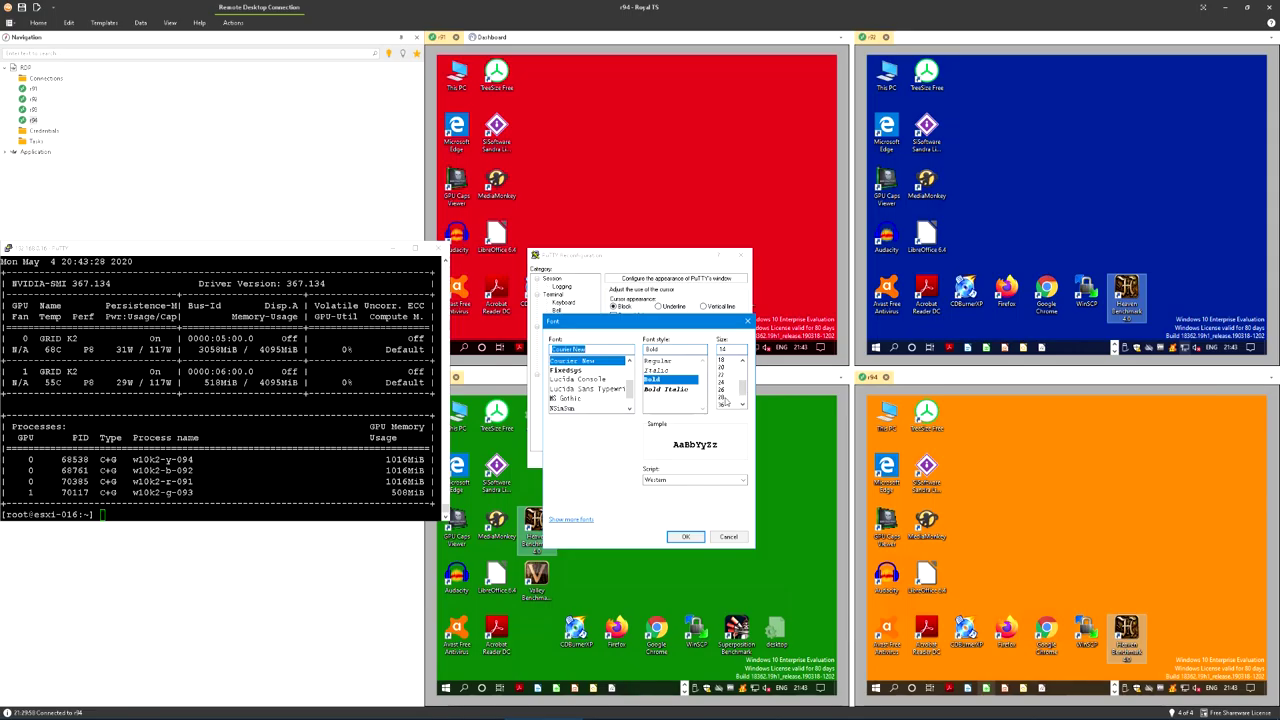
left_click(723, 397)
left_click(686, 537)
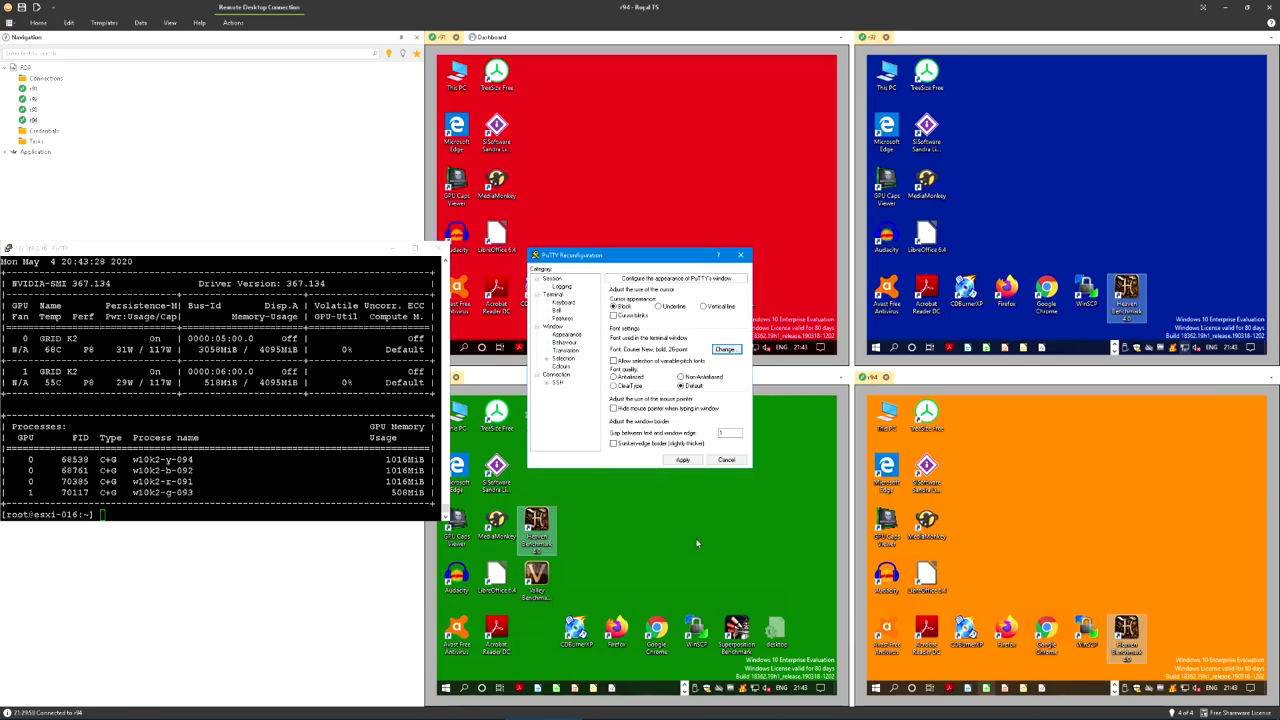
left_click(682, 459)
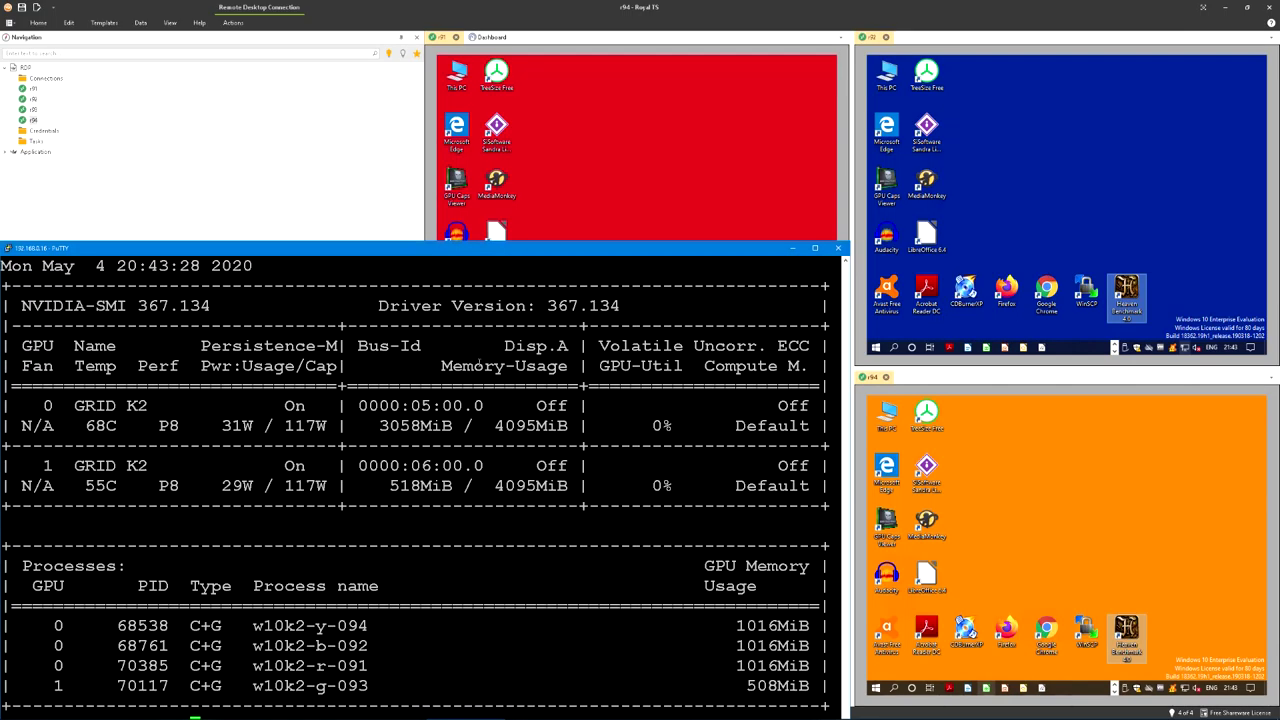
left_click_drag(203, 252, 209, 128)
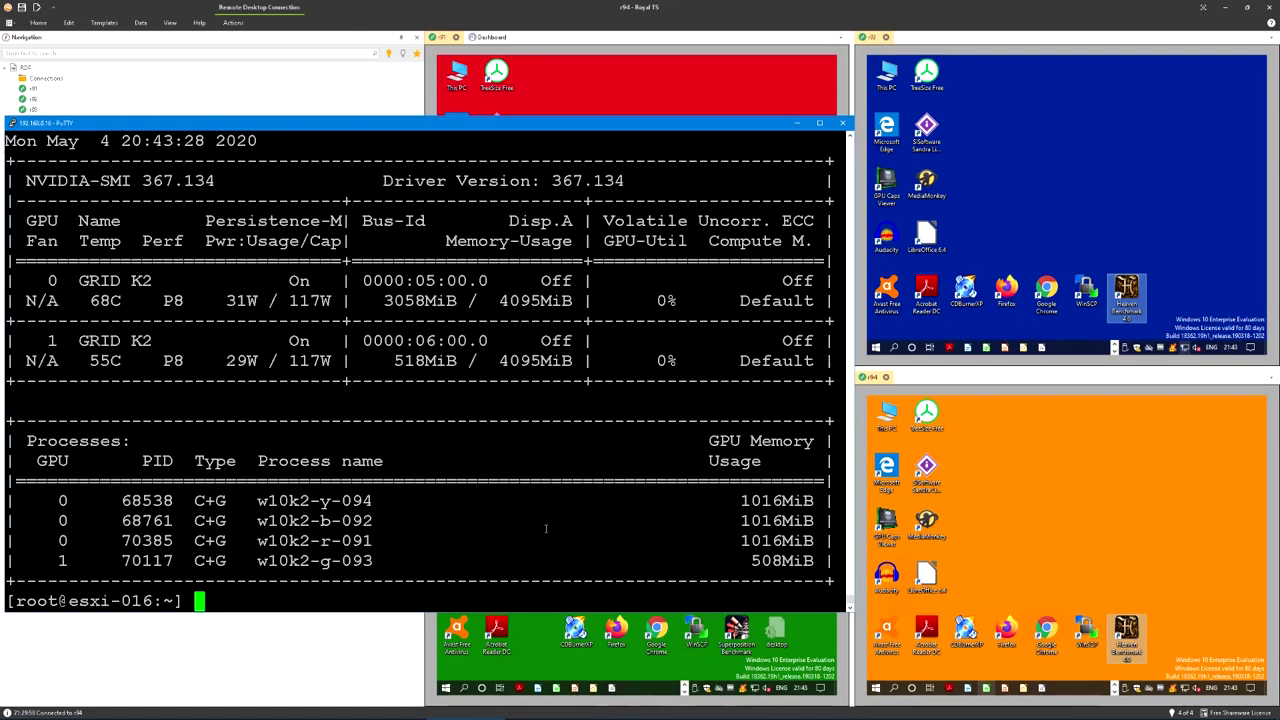
Run nvidia-smi several times in the enlarged terminal to check the status of both GPUs.
key("Up")
key("Return")
key("Up")
key("Return")
key("Up")
key("Return")
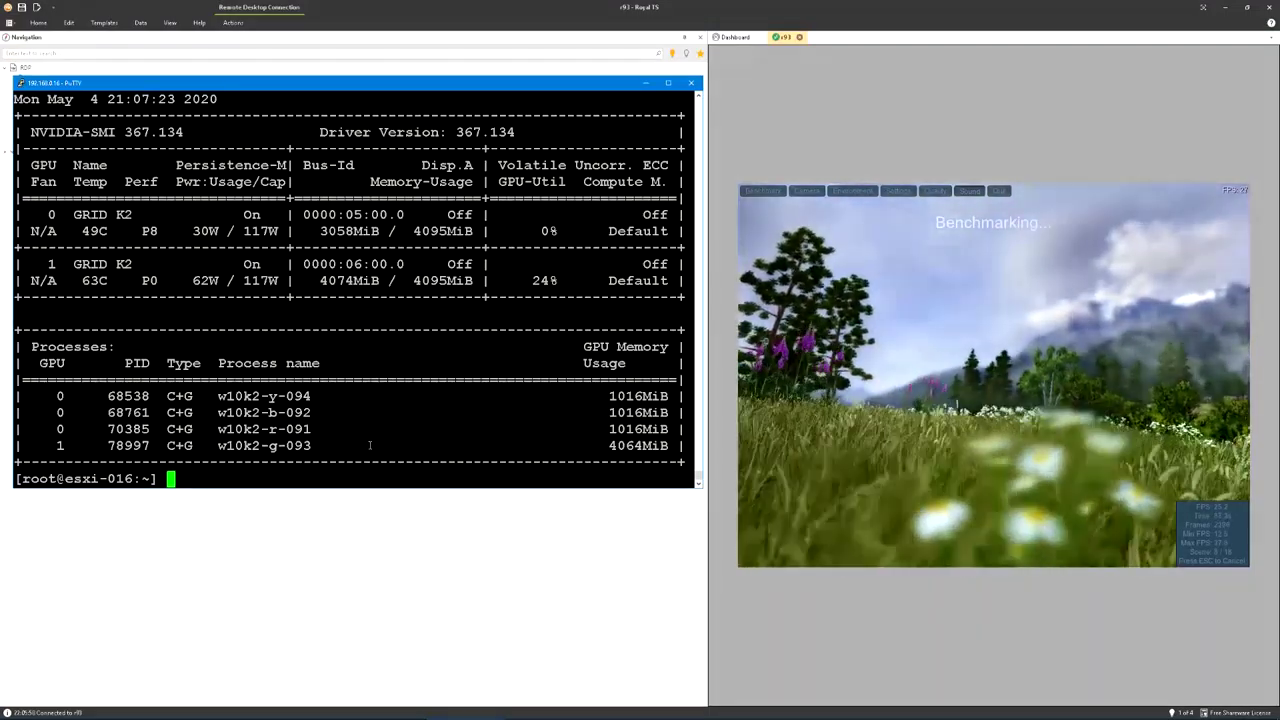
Sample GPU utilization and memory usage with nvidia-smi at intervals while the benchmark runs in session r93 only.
key("Up")
key("Return")
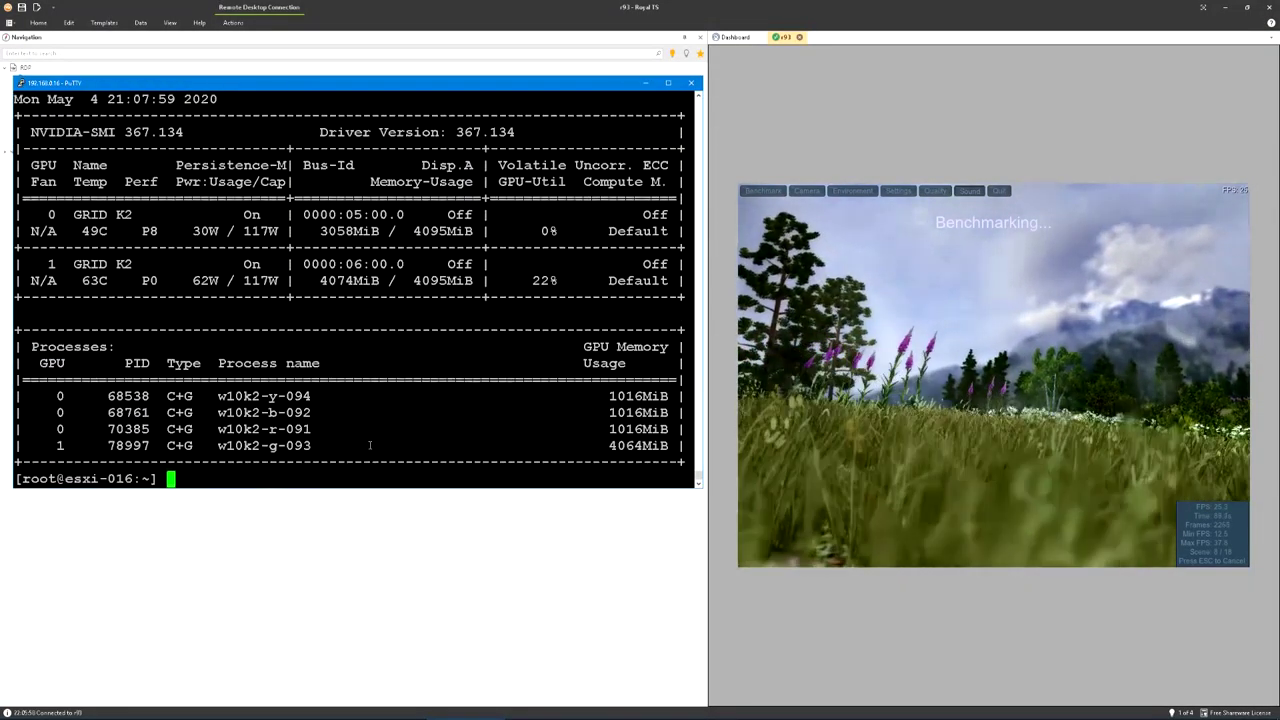
key("Up")
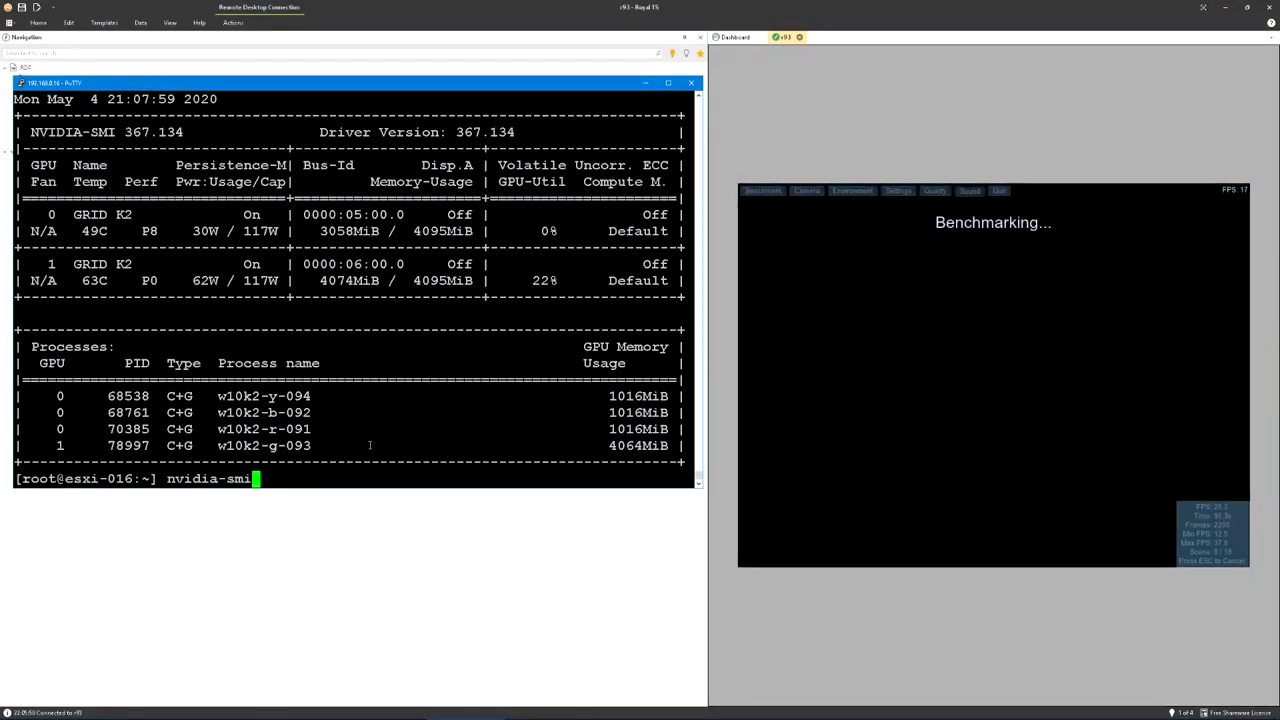
key("Return")
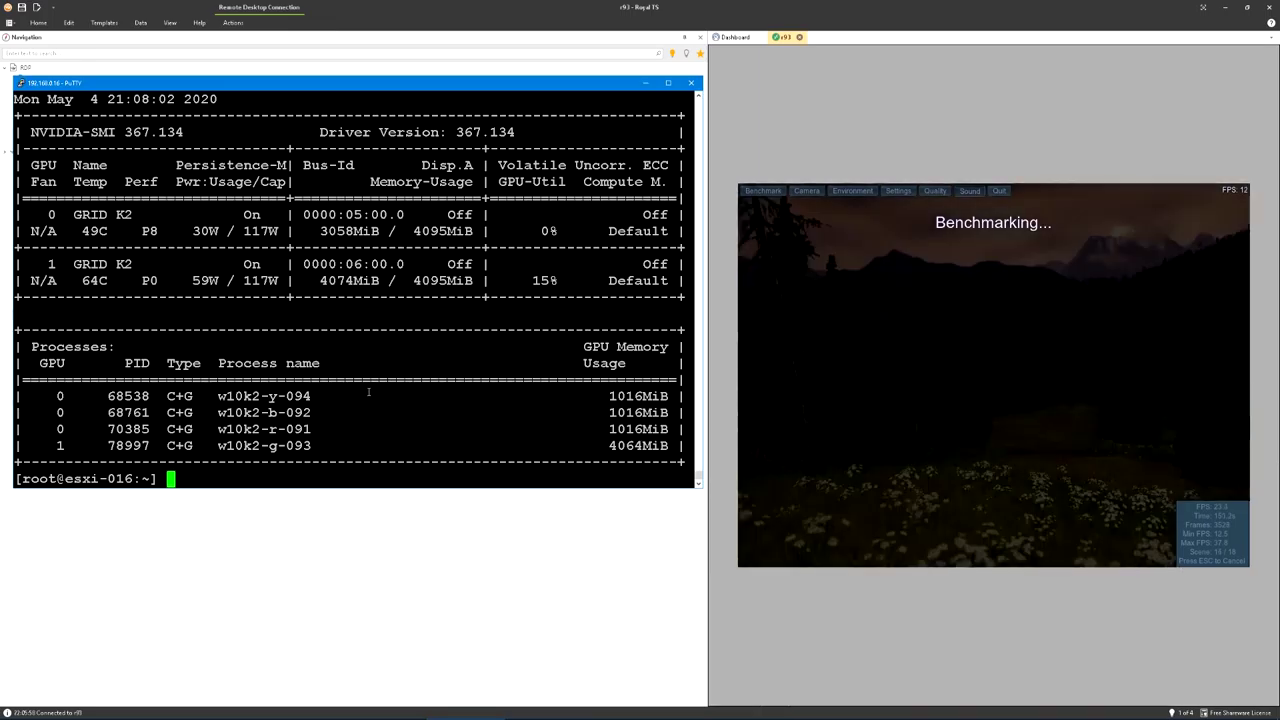
key("Up")
key("Return")
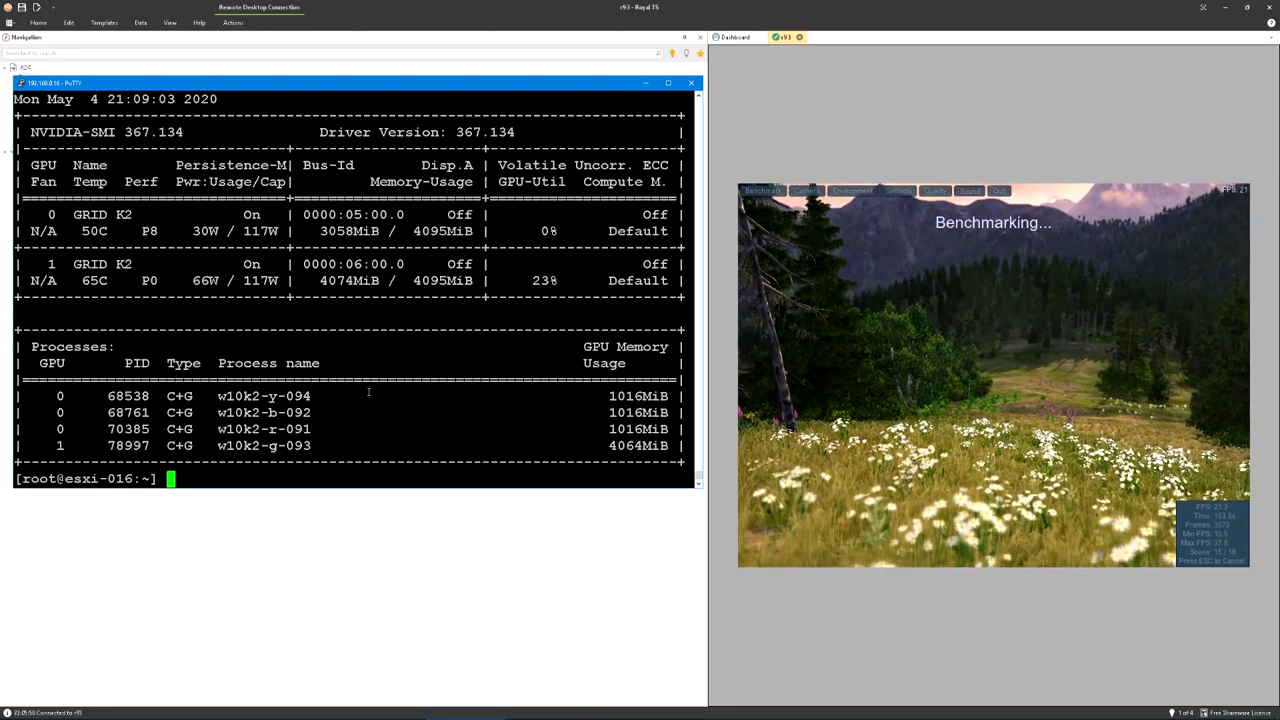
key("Up")
key("Return")
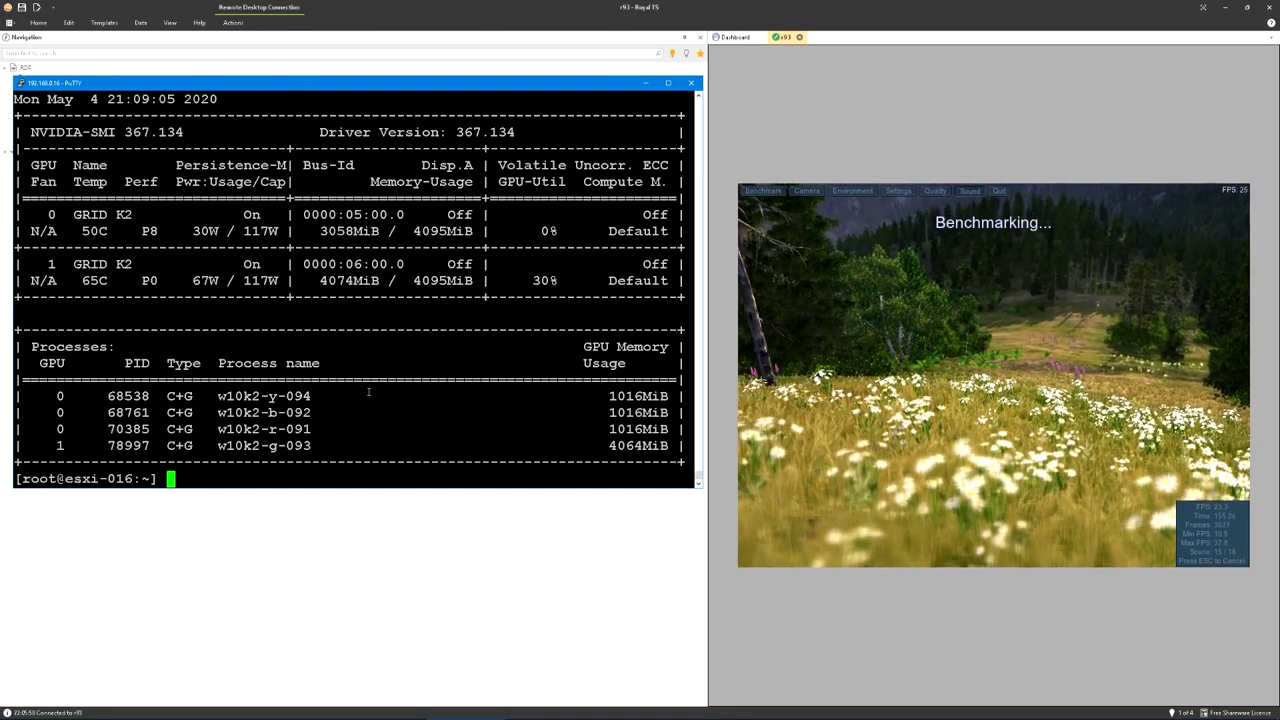